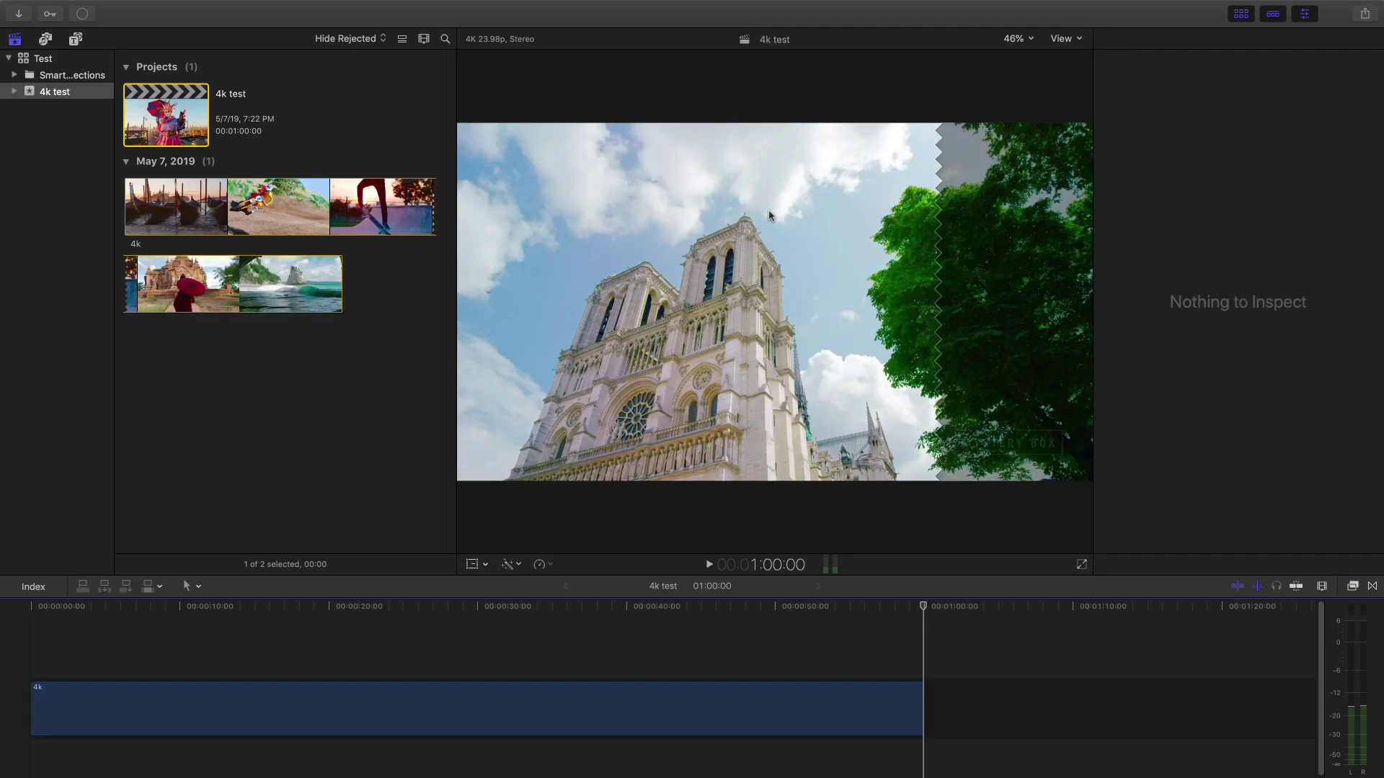
- Show the Background Tasks window with the 4K test project export progress, centred on screen
click(82, 13)
drag(256, 71, 508, 162)
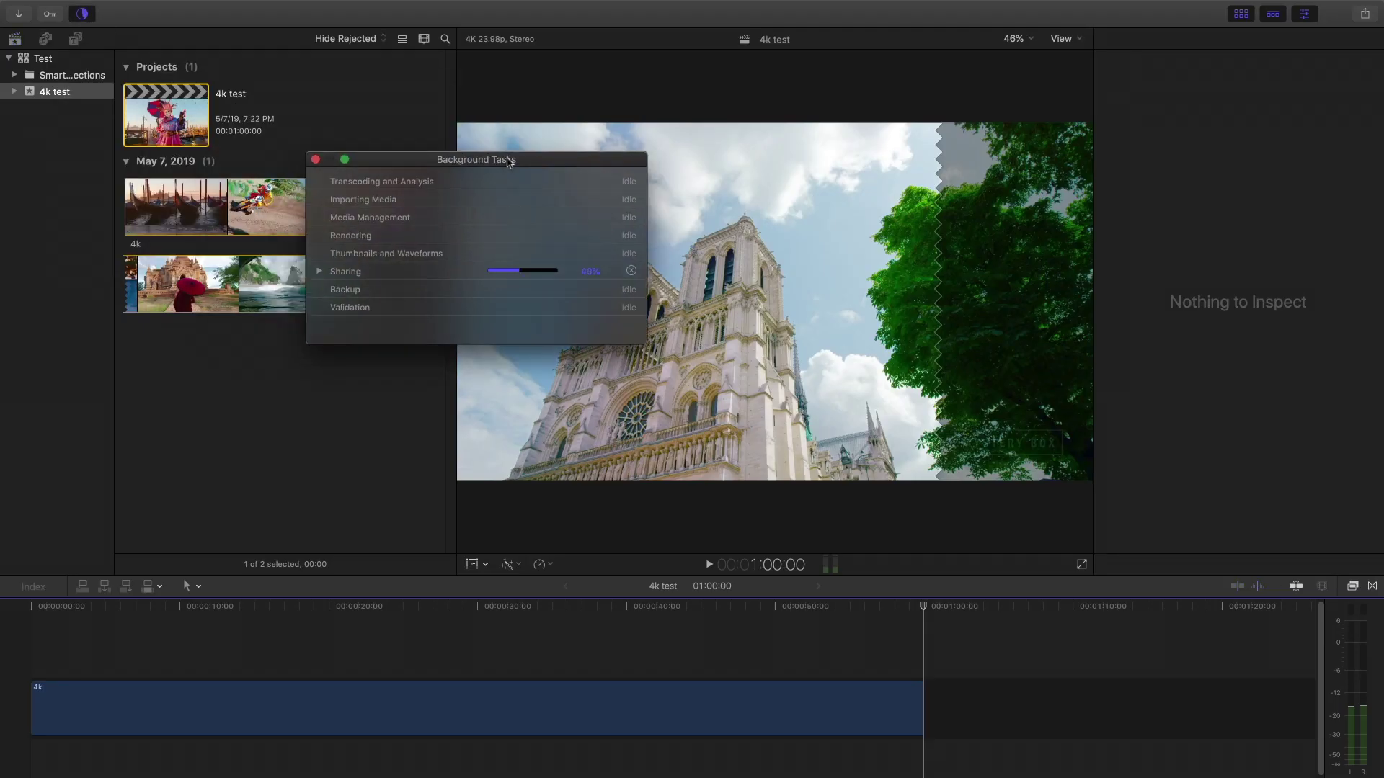